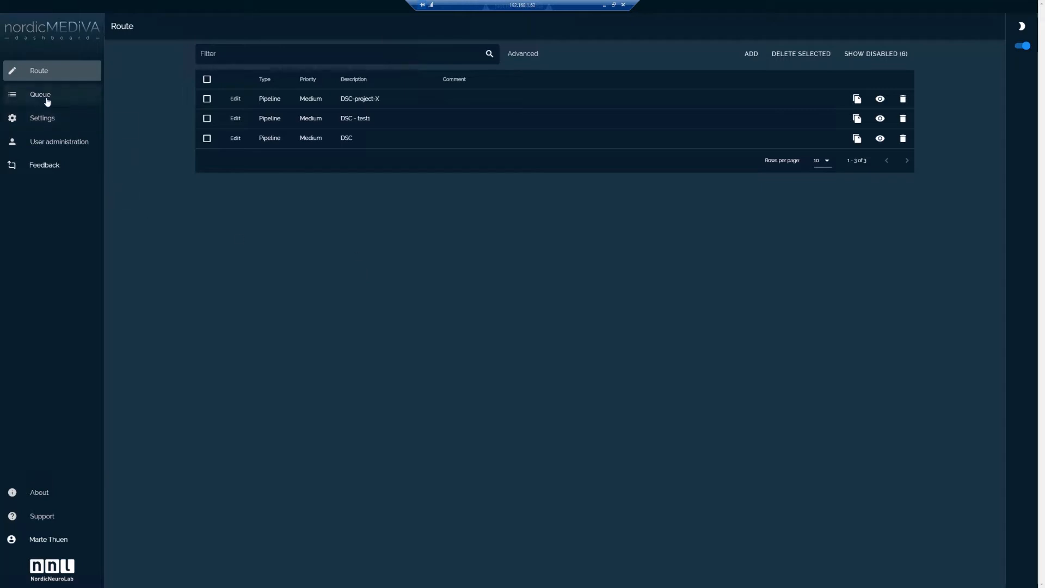
Open the processing queue, switch to nordicICE and send patient NNL 1's 10_DSC PWI series to the last nordicMediva-testPC remote entity.
left_click(45, 100)
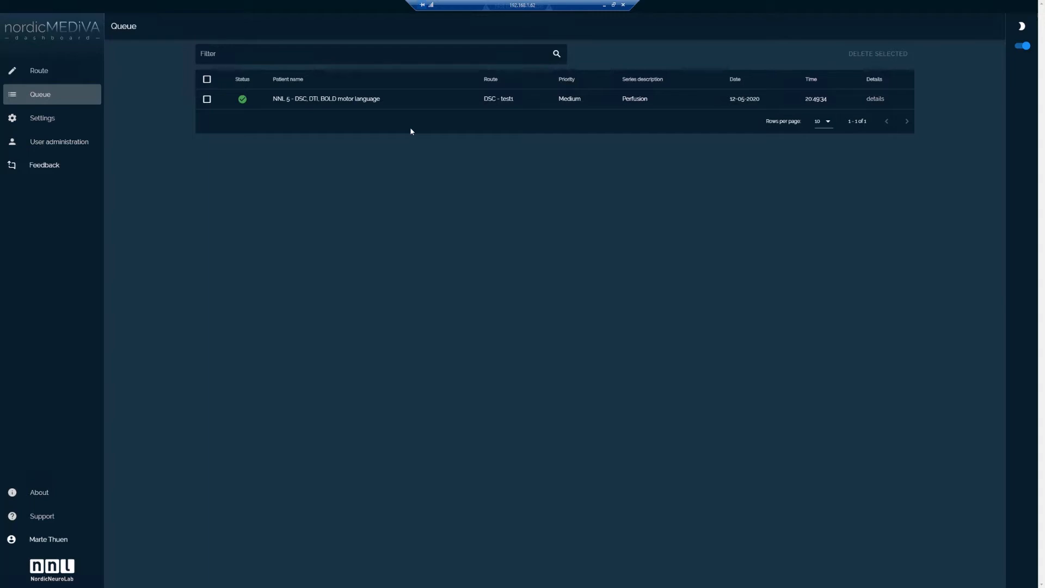
key("alt+Tab")
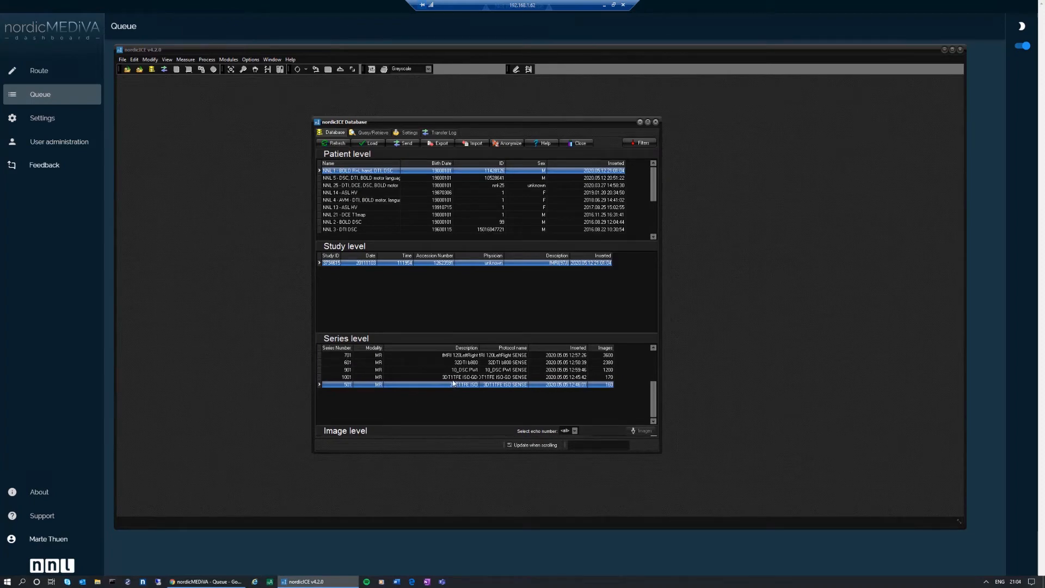
key("Up")
key("Up")
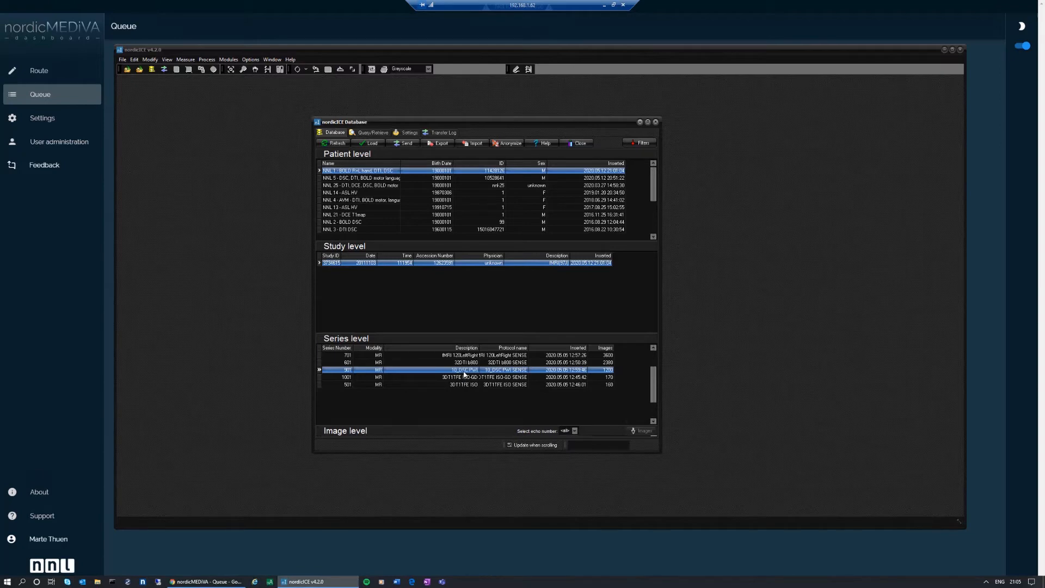
right_click(464, 373)
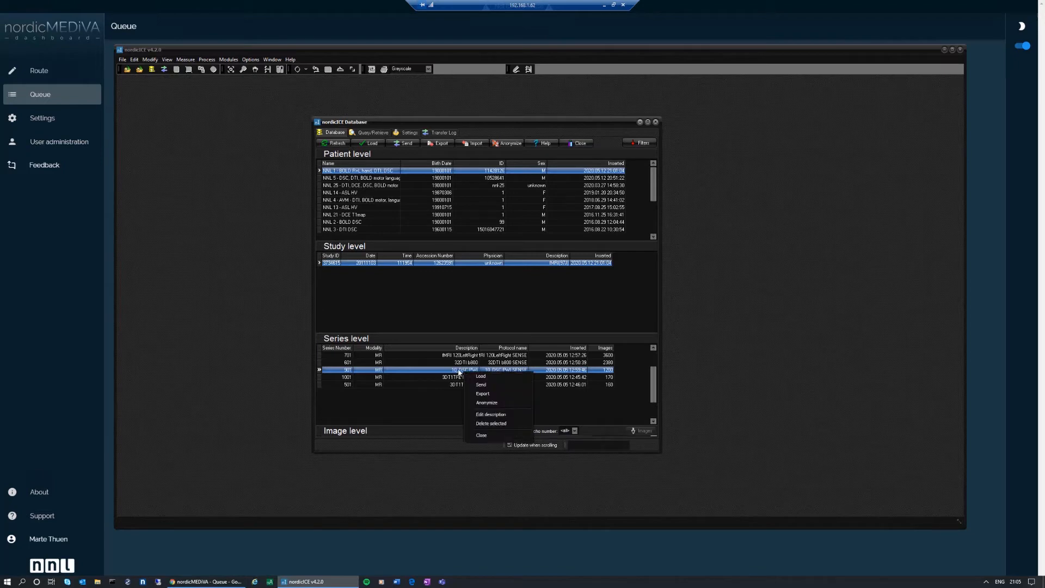
left_click(507, 383)
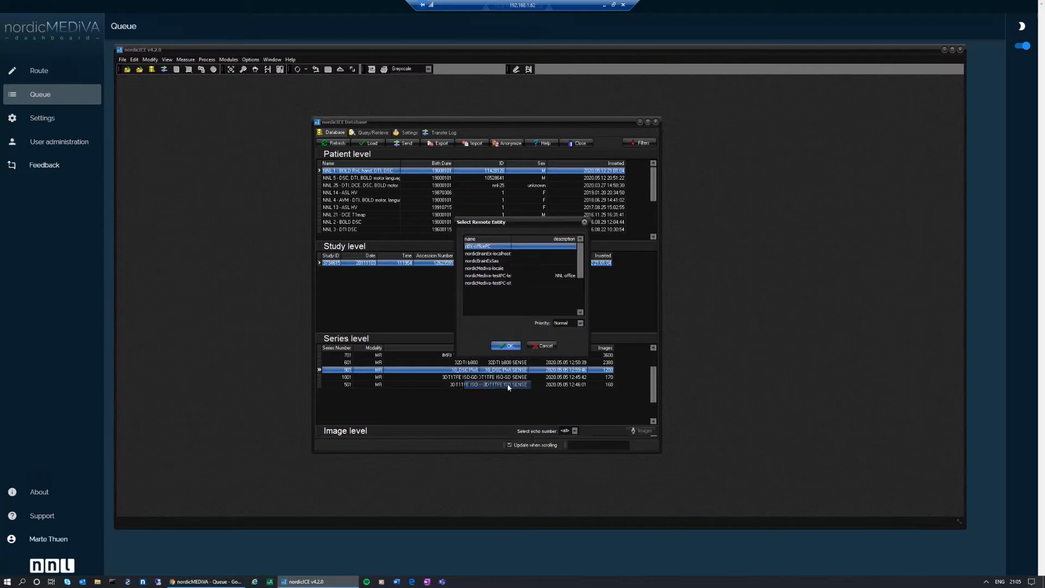
left_click(495, 283)
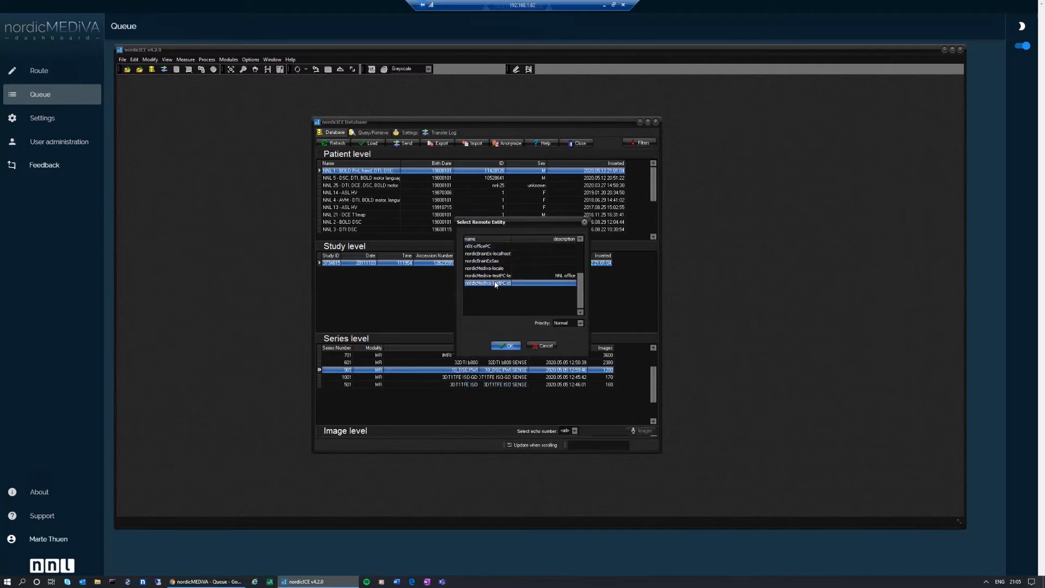
left_click(510, 346)
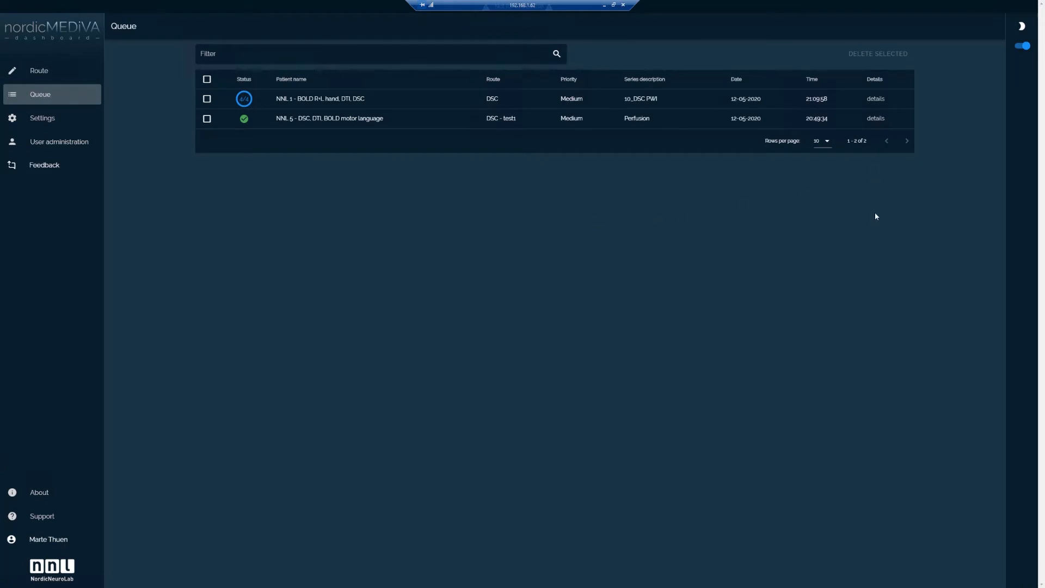
Review the processing details of the NNL 1 10_DSC PWI job and return to the queue list.
left_click(874, 100)
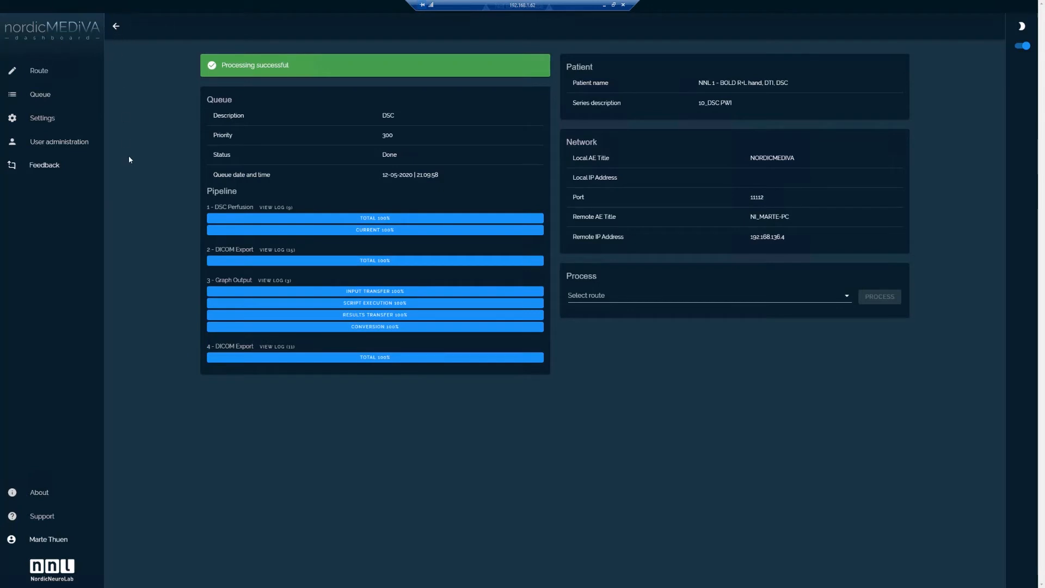
left_click(117, 29)
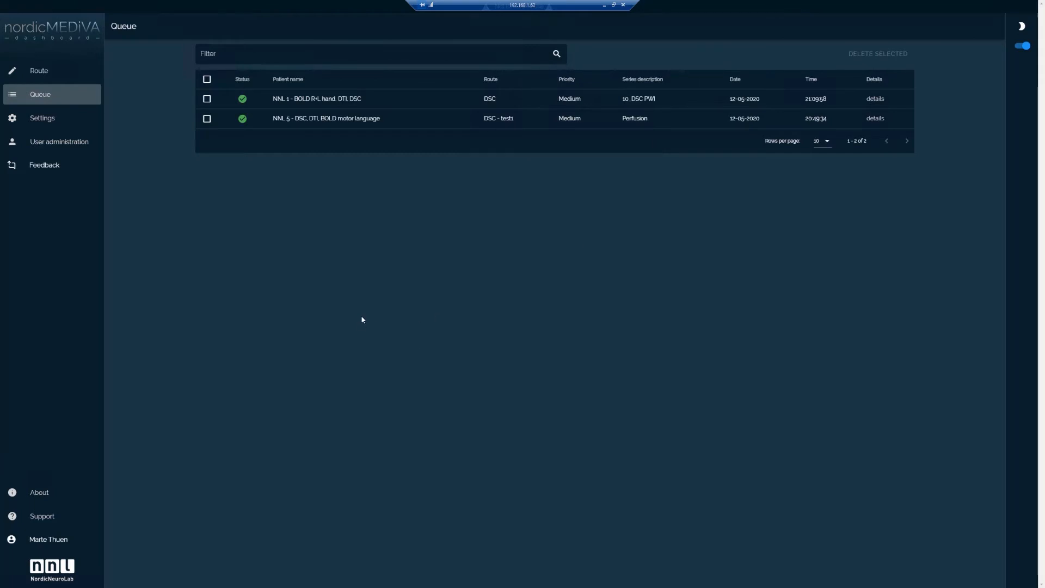
Switch to nordicICE, refresh the transfer log and check the received result series for patient NNL 1 in the database.
key("alt+Tab")
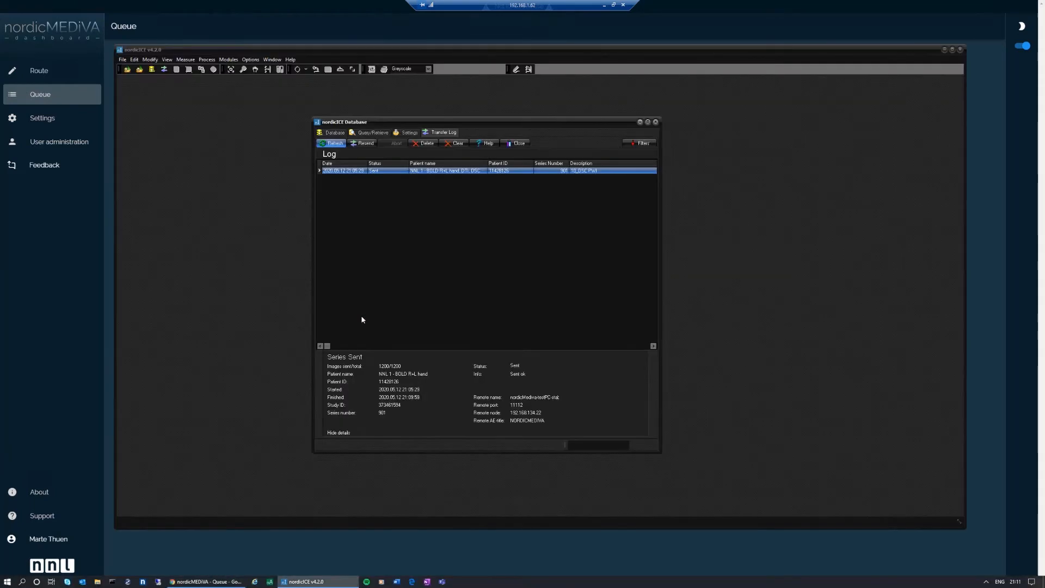
left_click(332, 143)
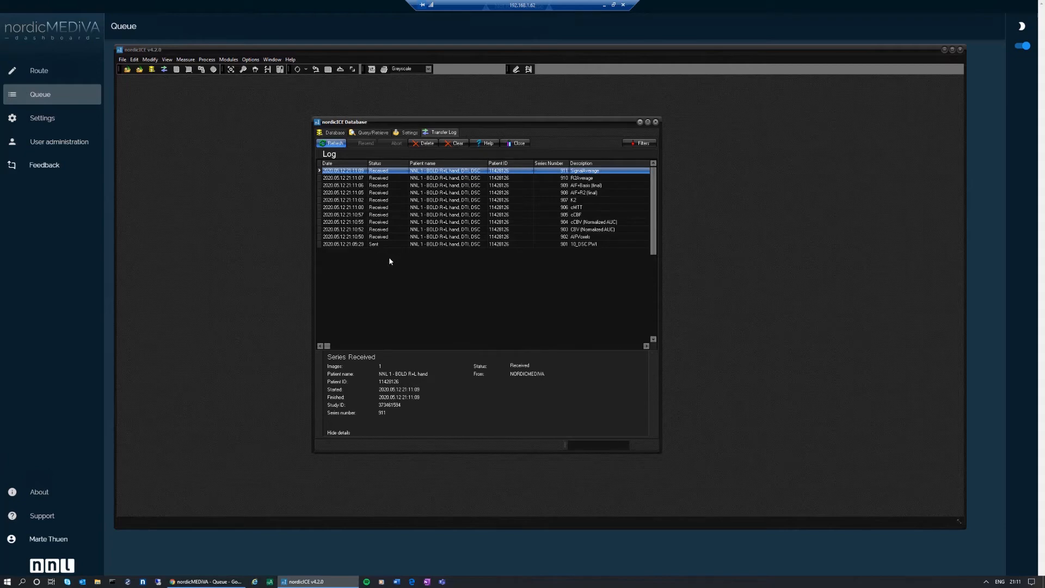
left_click(332, 133)
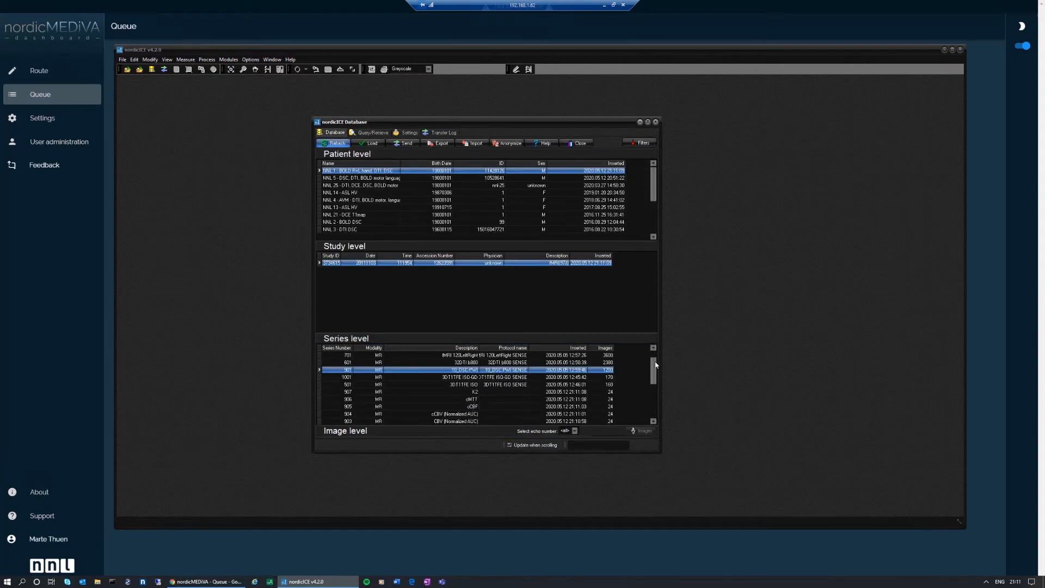
left_click_drag(656, 365, 654, 407)
left_click(474, 421)
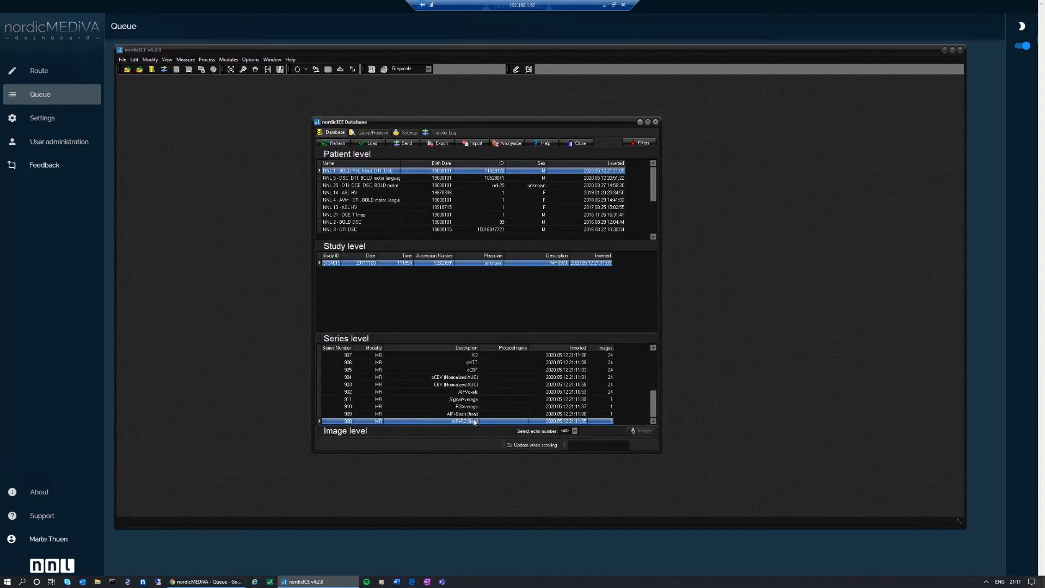
Move the database window aside and load the cCBV (Normalized AUC) series into the viewer.
left_click_drag(602, 127, 758, 109)
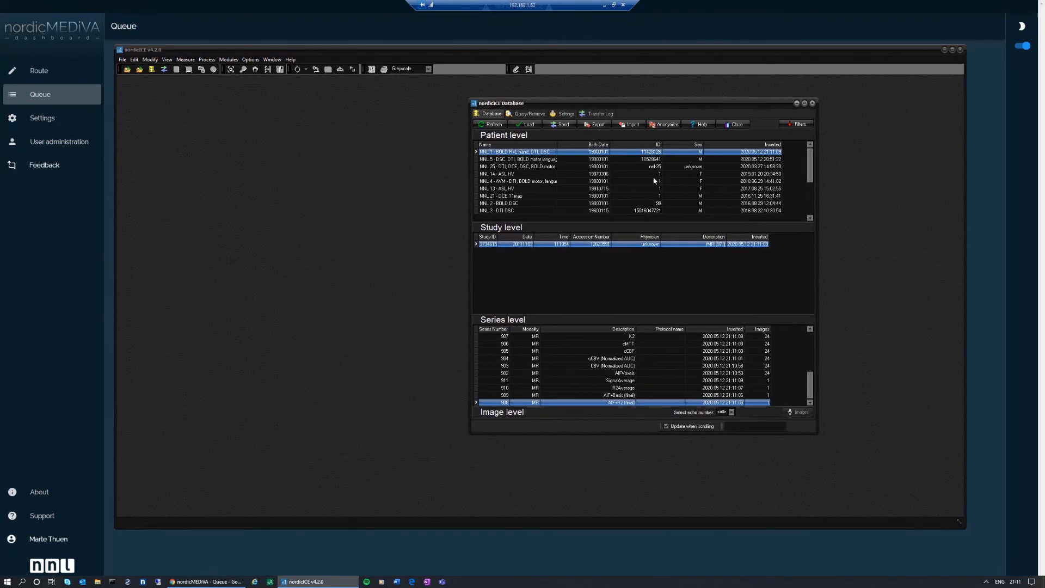
left_click(615, 359)
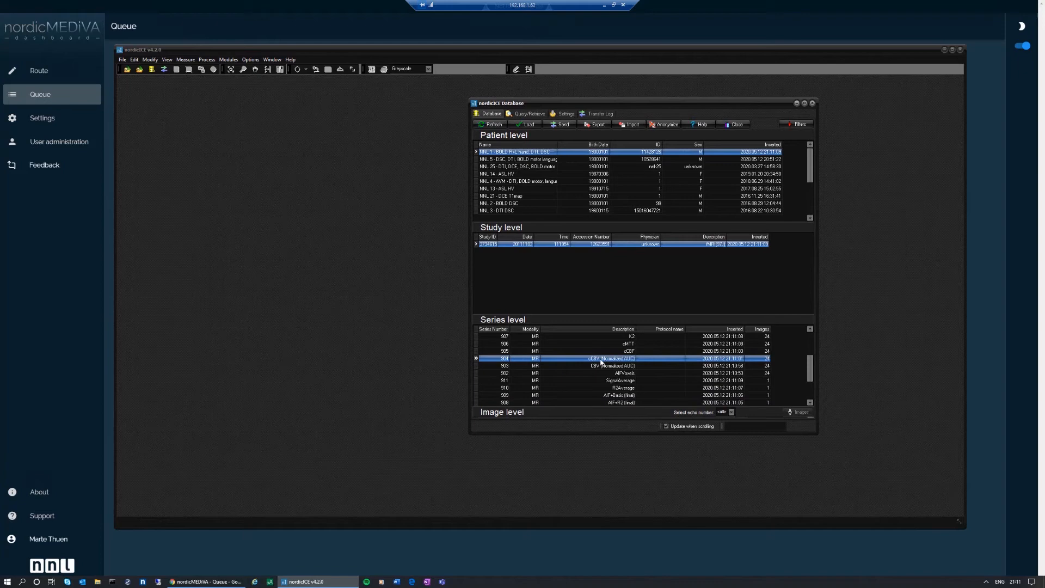
double_click(601, 360)
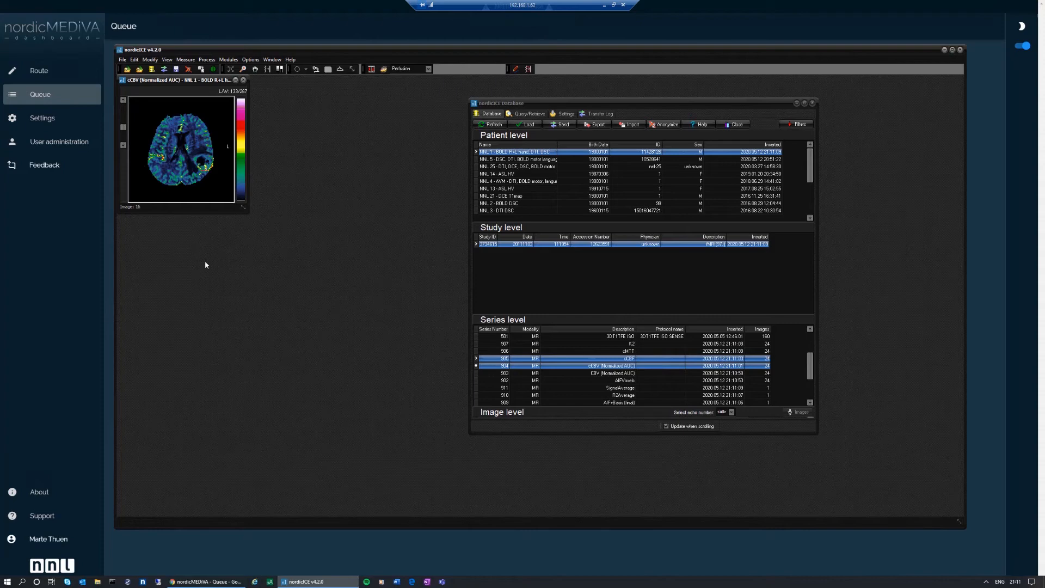
View the SignalAverage, R2Average, AIF+R2 (final) and AIF+Basis (final) graphs in turn, and move the database window beside the cCBV map.
left_click(618, 404)
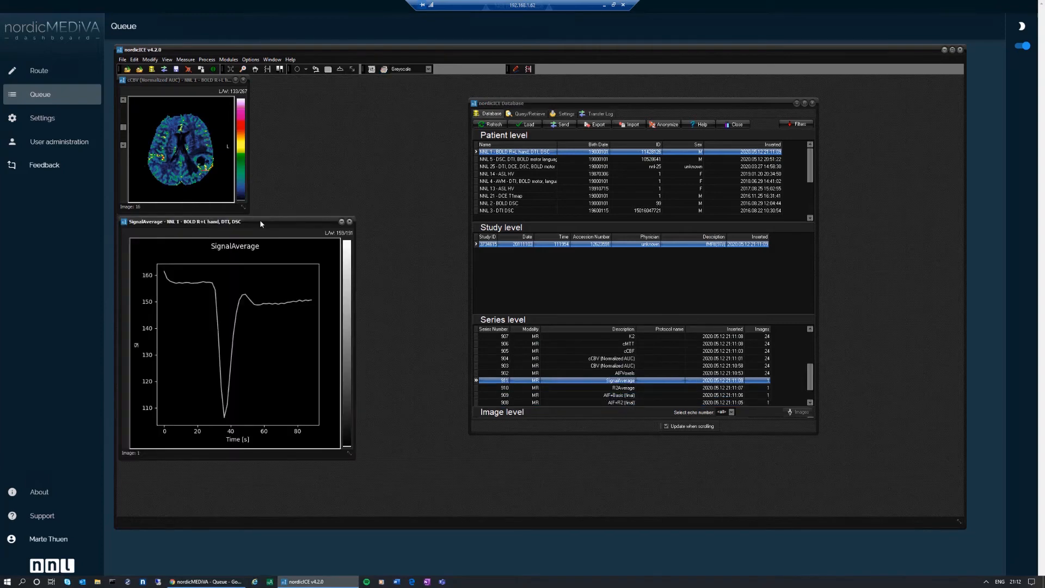
key("Down")
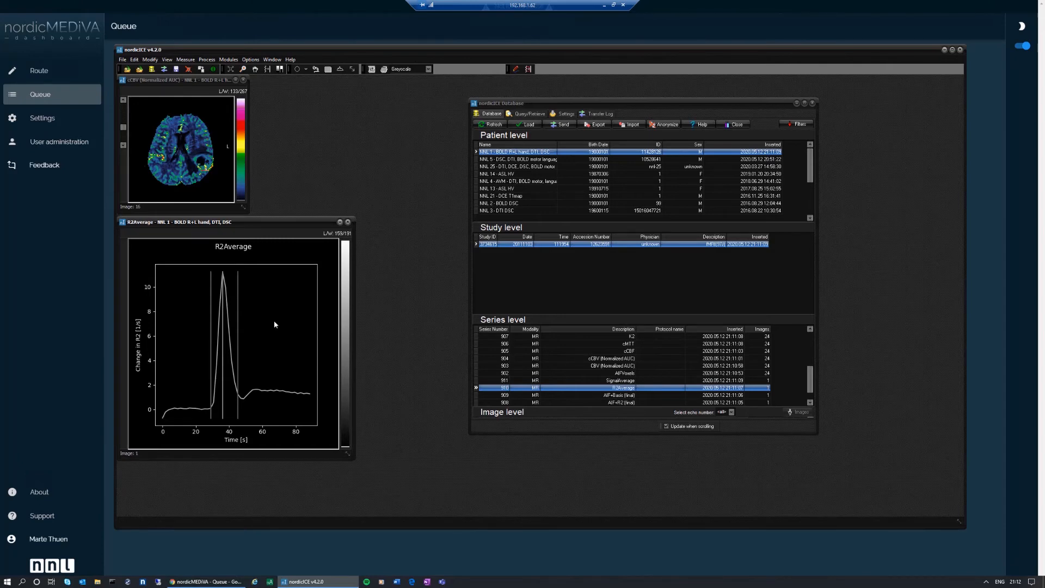
double_click(589, 401)
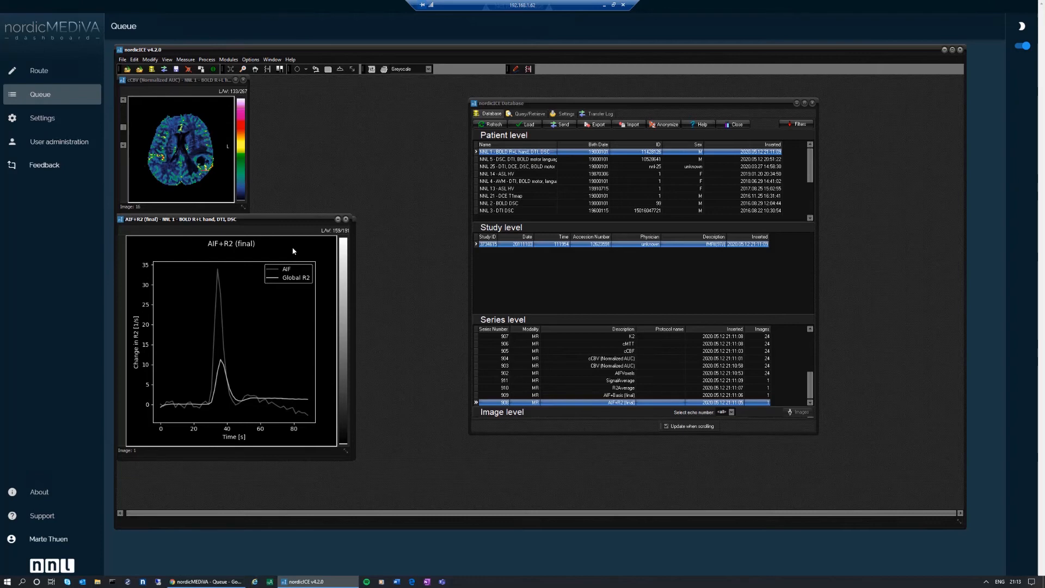
double_click(597, 395)
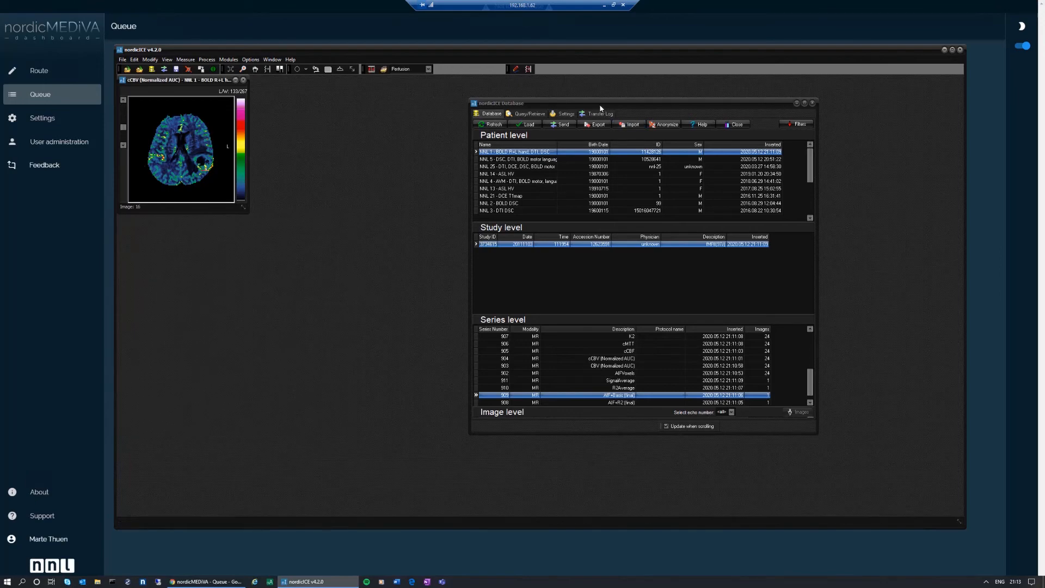
left_click_drag(601, 104, 407, 90)
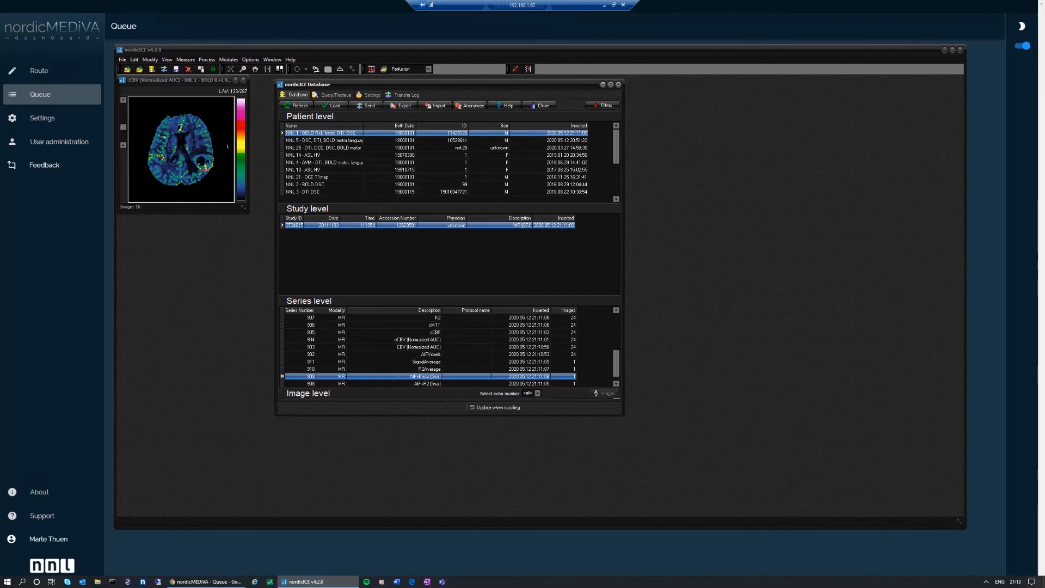
Switch to the nordicMEDiVA dashboard, duplicate the DSC route and set the copy's description to DSC-test.
left_click(205, 581)
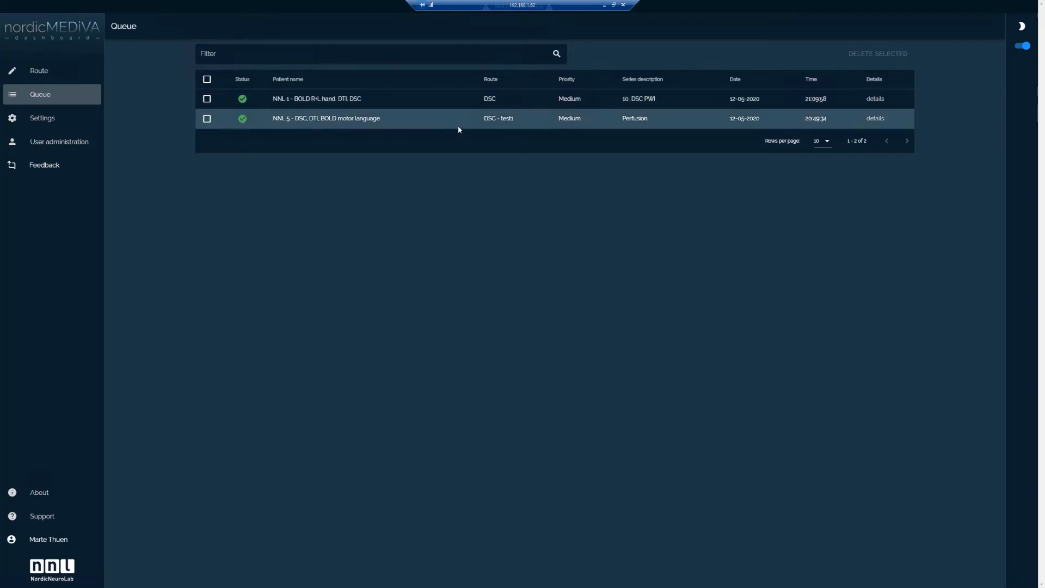
left_click(39, 74)
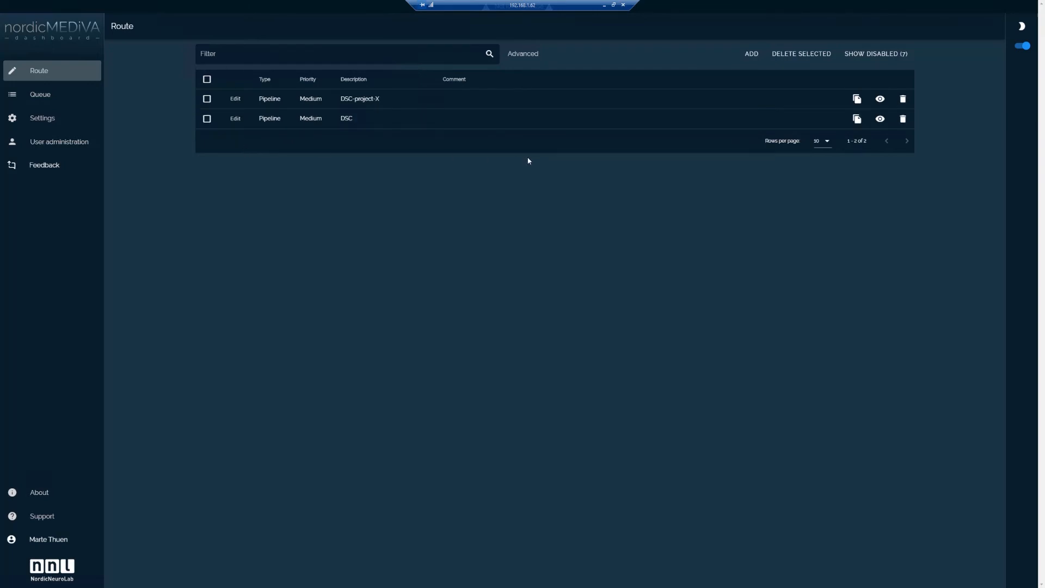
left_click(856, 119)
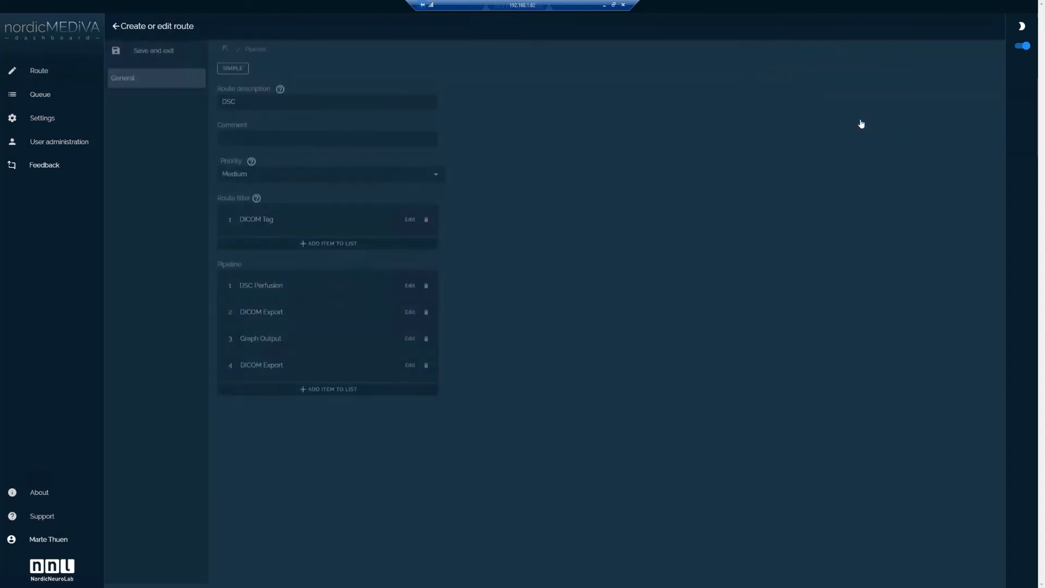
left_click(298, 106)
type("-test")
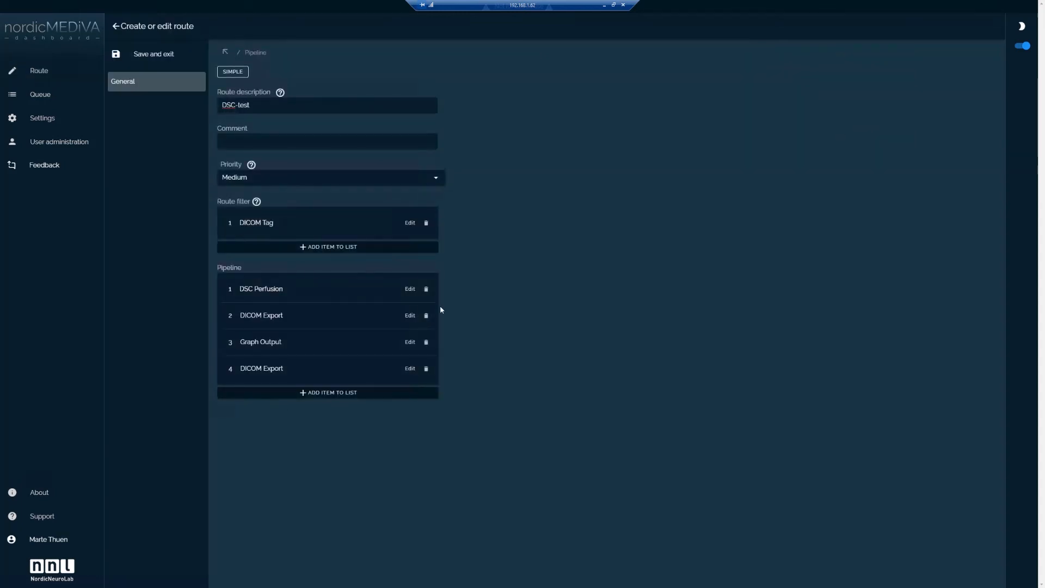
Enable time curve properties maps in the route's DSC Perfusion item, check their output options and save the route.
left_click(409, 289)
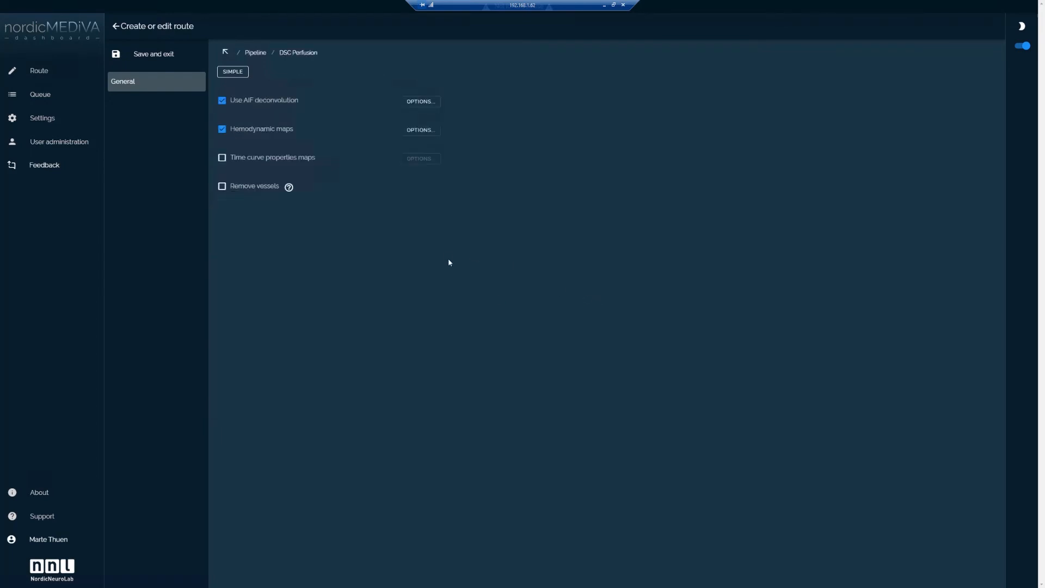
left_click(222, 158)
left_click(421, 159)
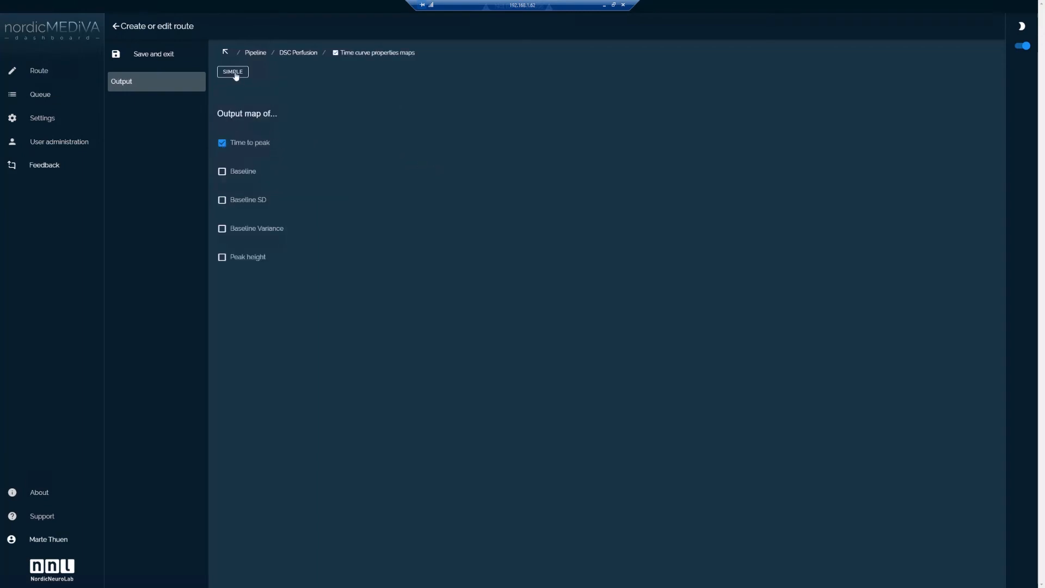
left_click(154, 53)
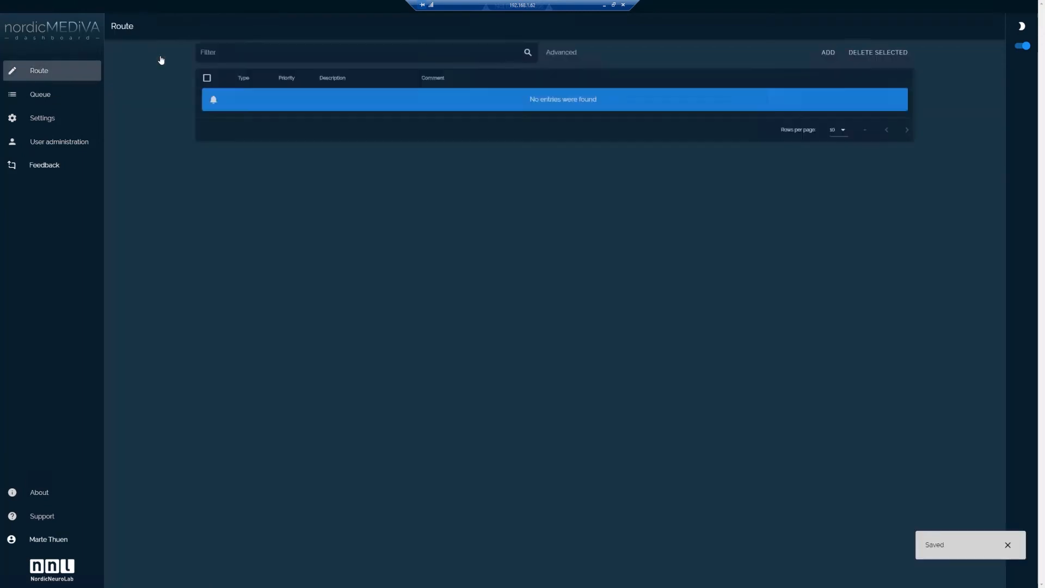
Reprocess the queued NNL 1 10_DSC PWI series with the DSC-test route and view the submitted request.
left_click(42, 96)
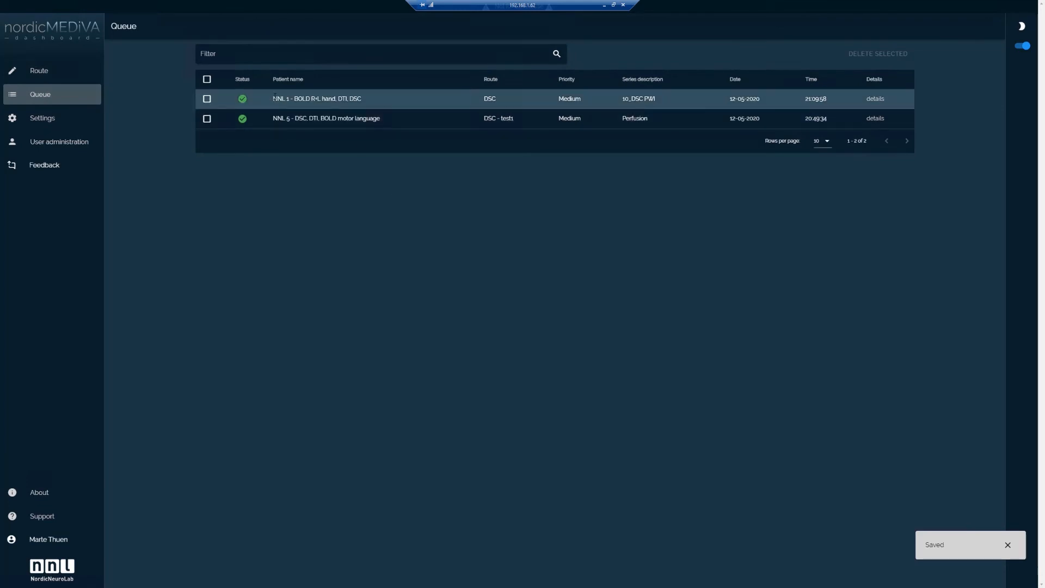
left_click(875, 100)
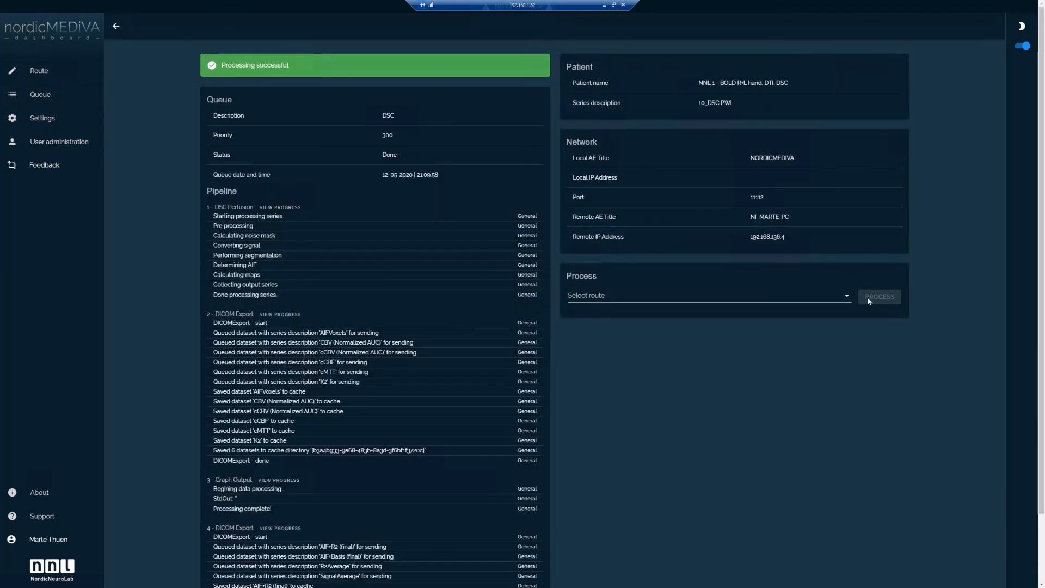
left_click(773, 297)
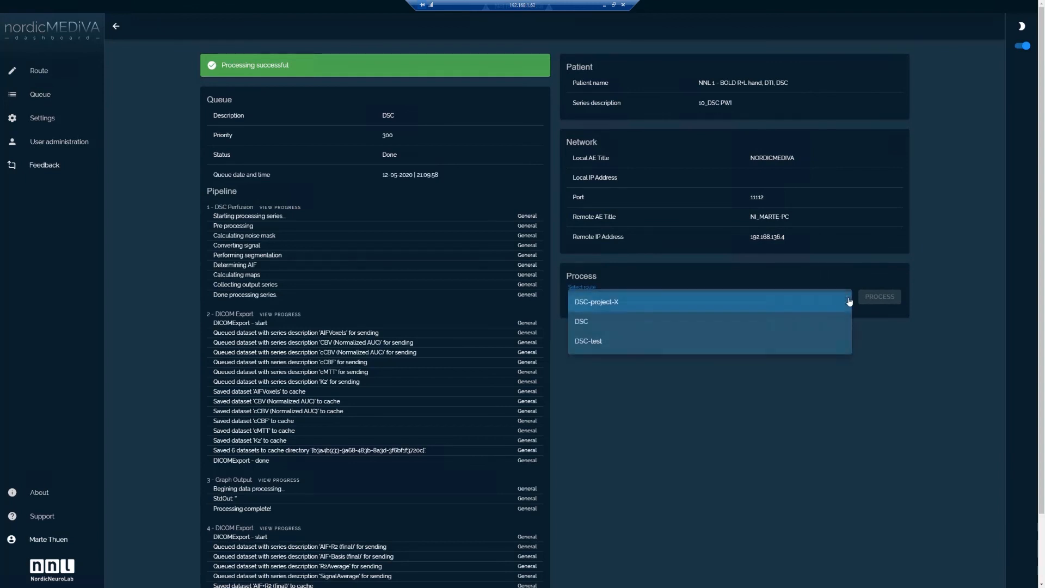
left_click(590, 343)
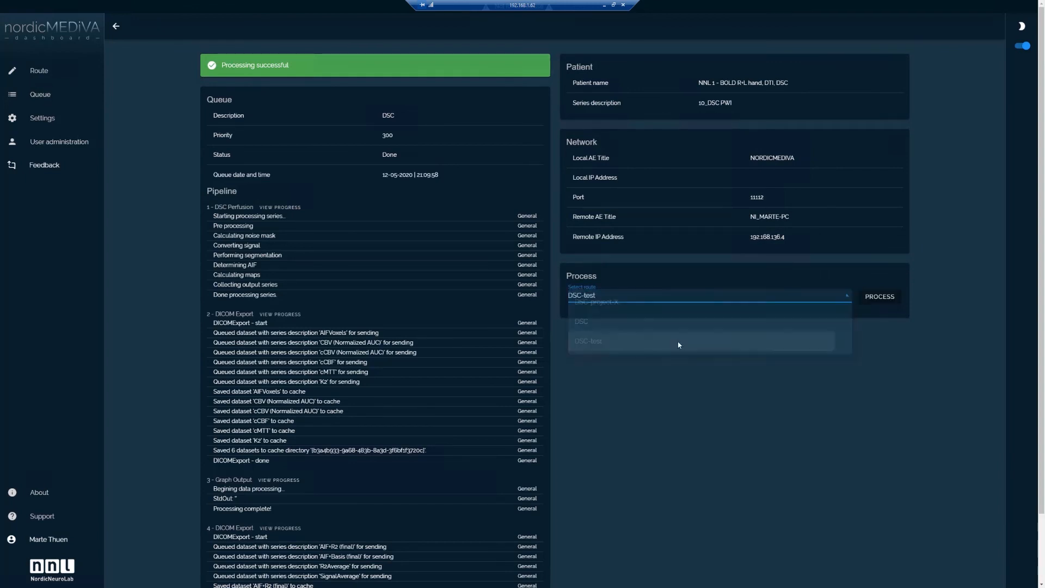
left_click(882, 299)
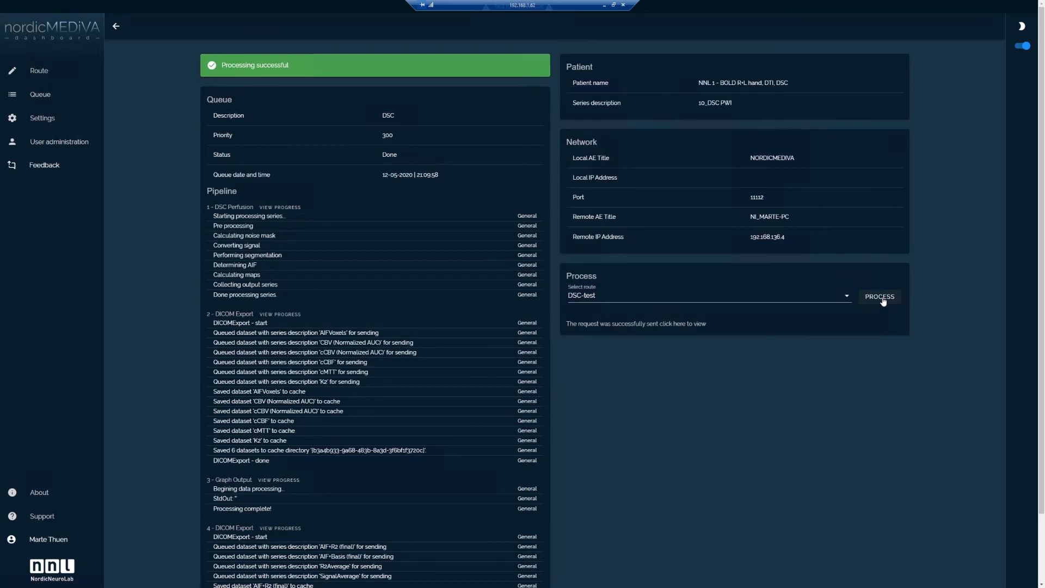
left_click(692, 327)
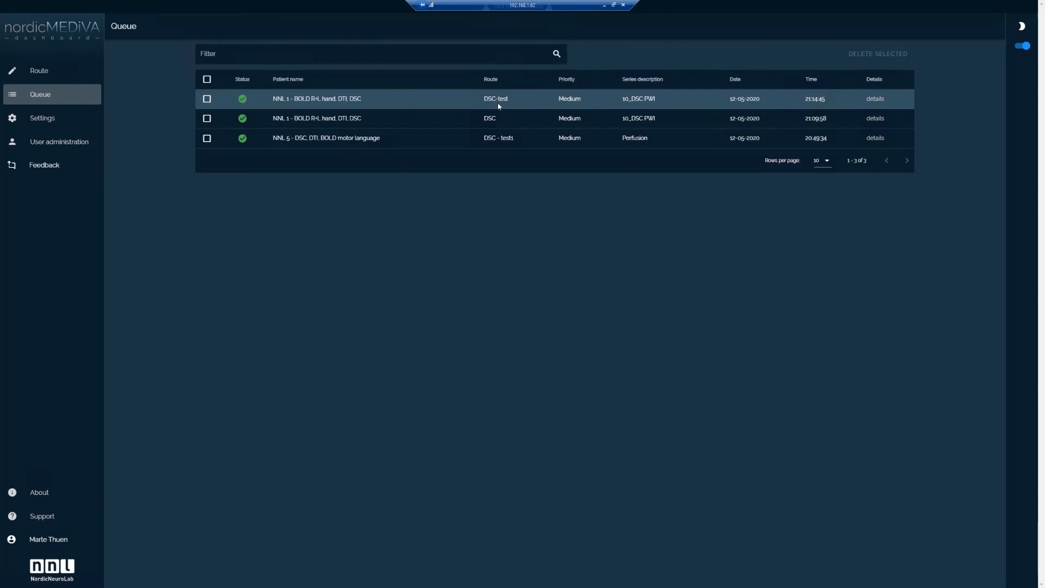
Switch to nordicICE, refresh the transfer log and select the received TimeToPeak series in the database.
key("alt+Tab")
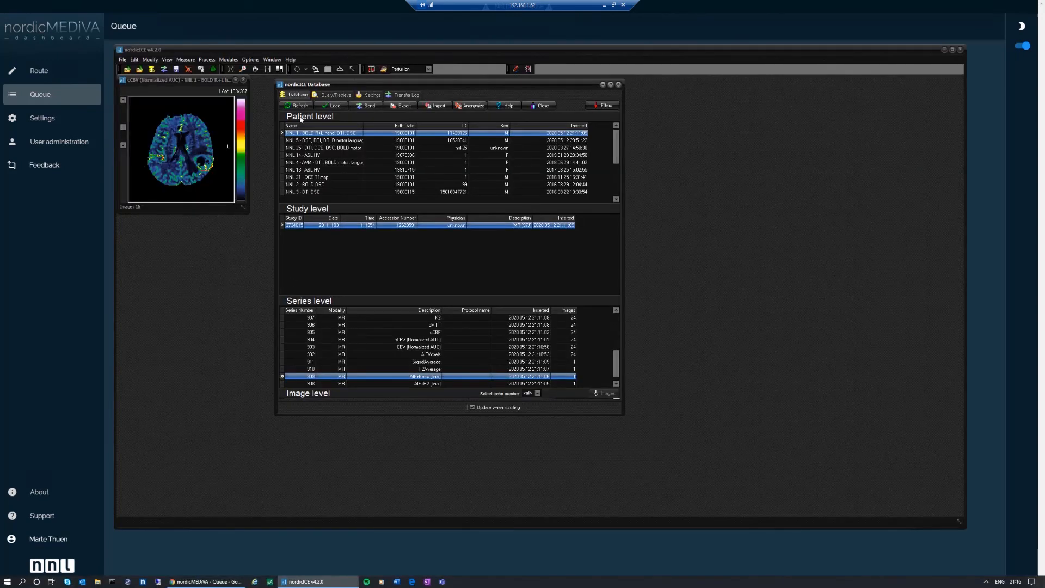
left_click(405, 94)
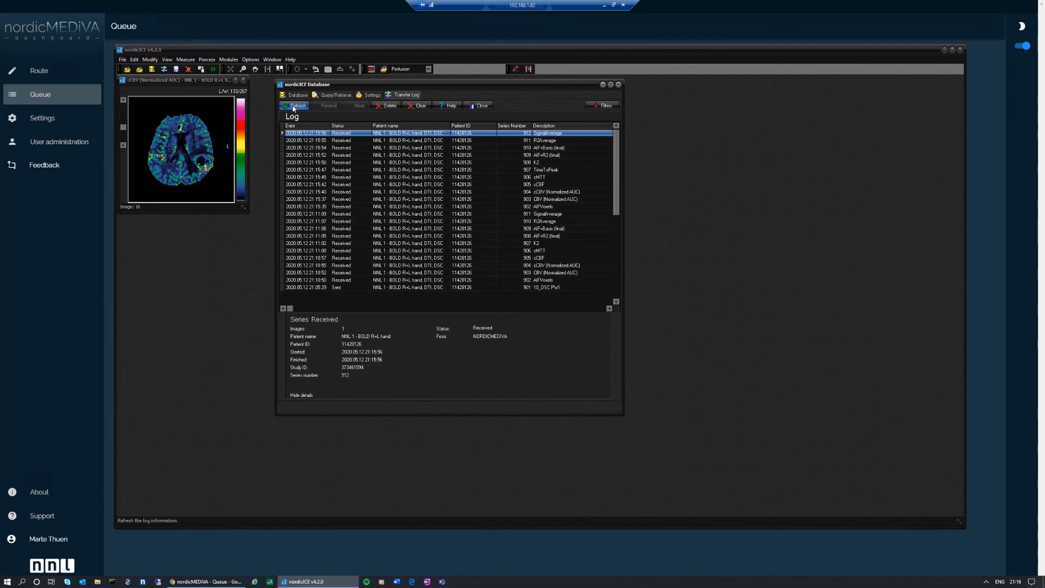
left_click(294, 107)
left_click(314, 207)
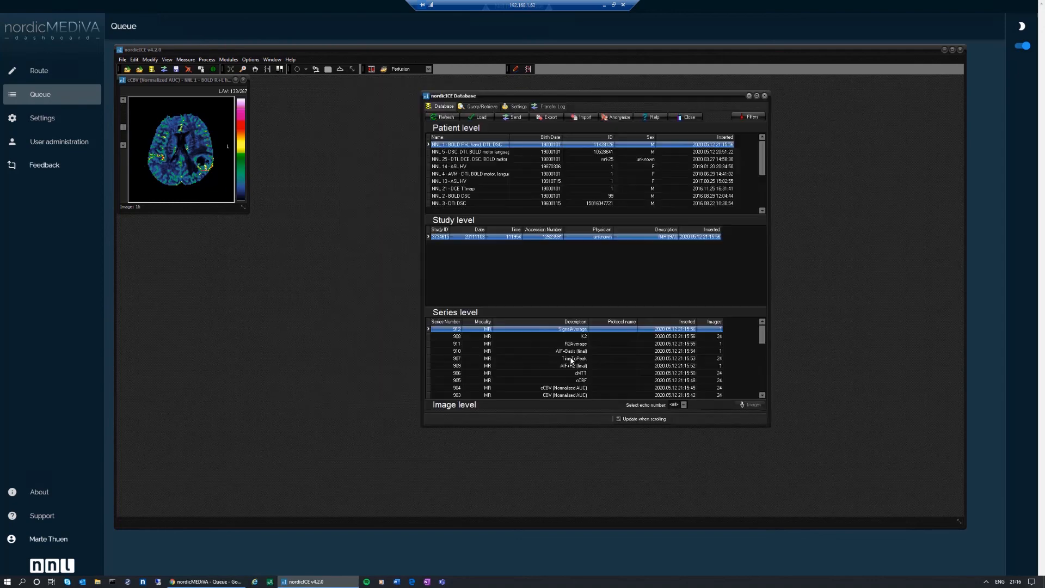
left_click(573, 358)
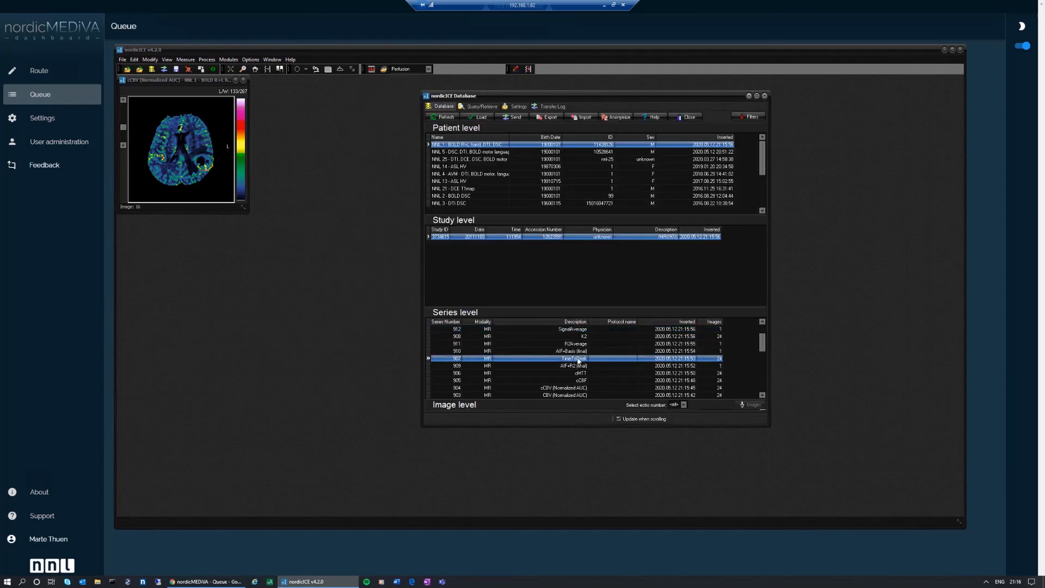
Switch back to the nordicMEDiVA dashboard and show the processing queue.
left_click(206, 581)
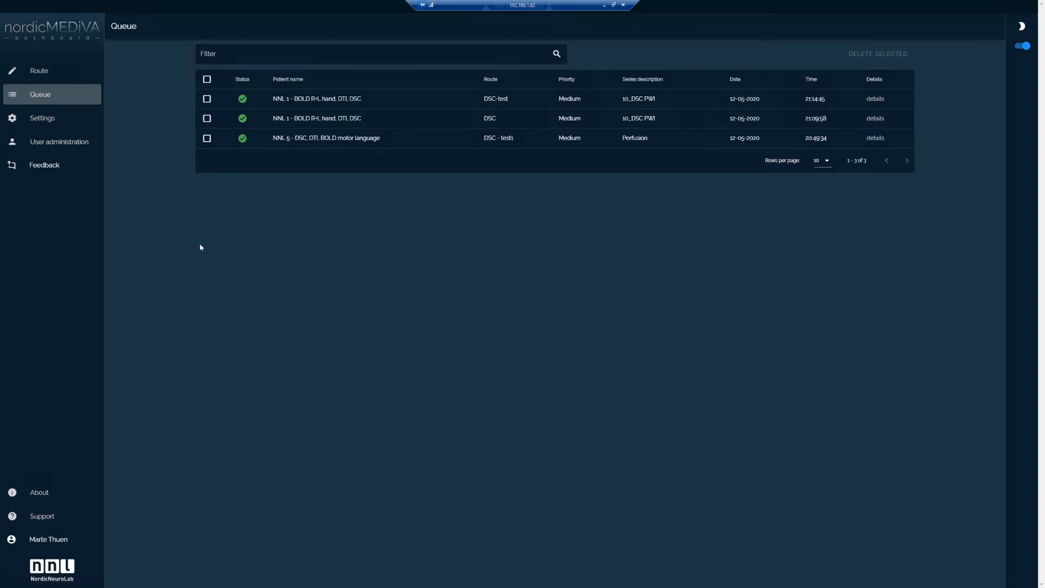
left_click(32, 100)
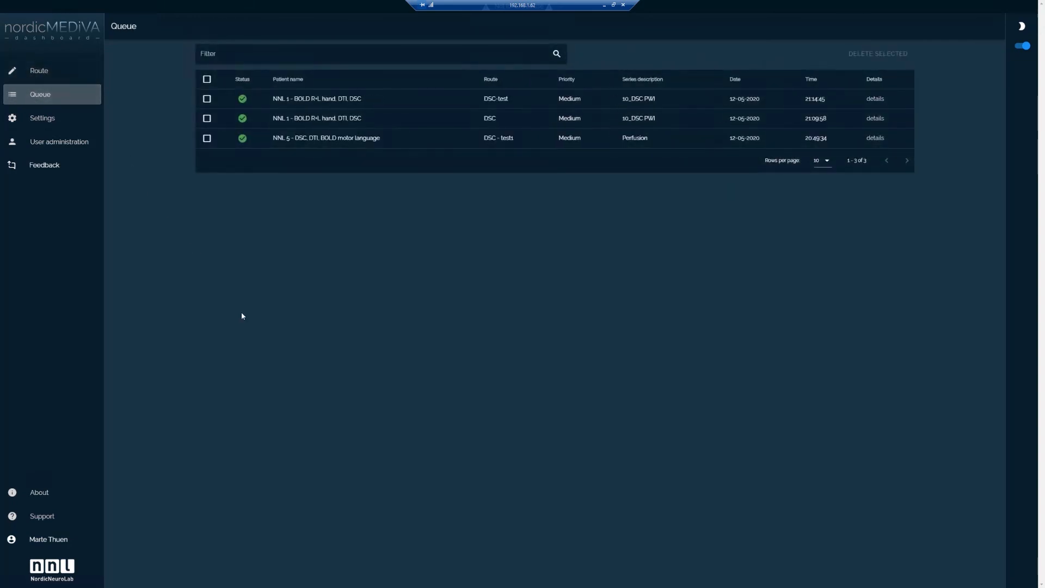